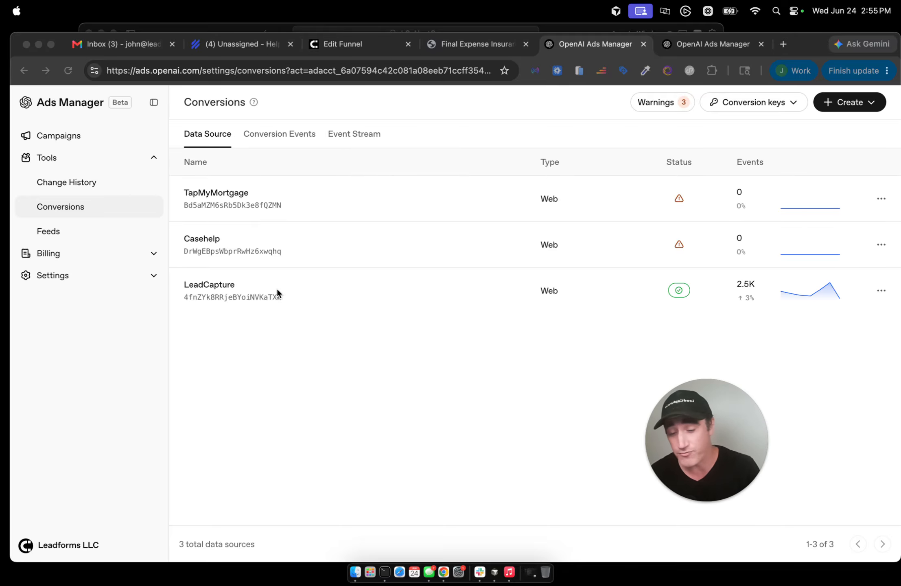
# Create a new data source named TapMyMortgage_Refi with the type Web
pyautogui.click(870, 102)
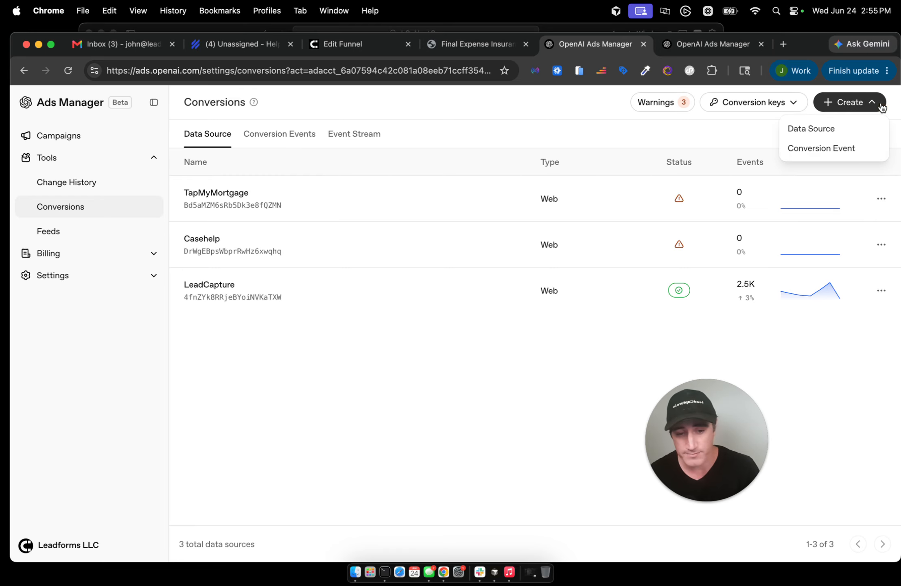
pyautogui.click(828, 130)
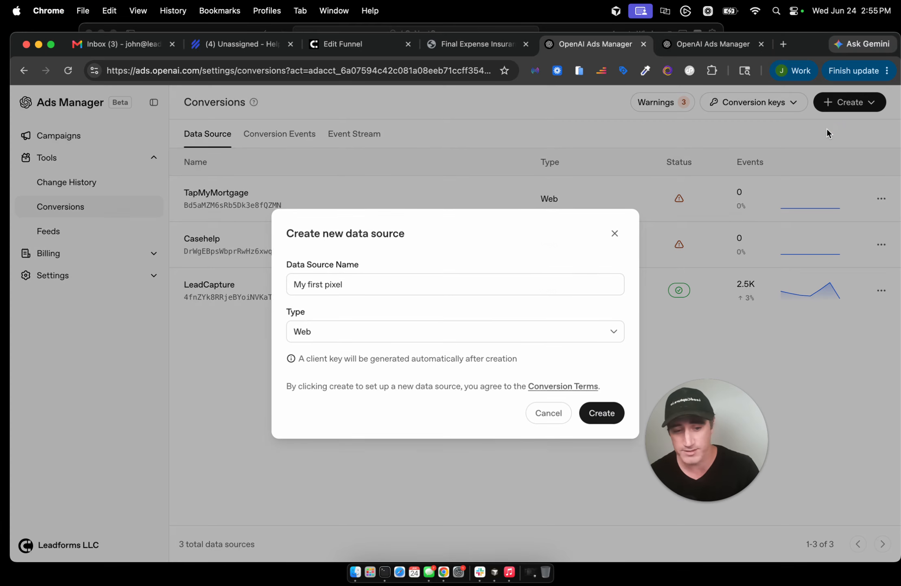
pyautogui.click(346, 276)
pyautogui.tripleClick(346, 276)
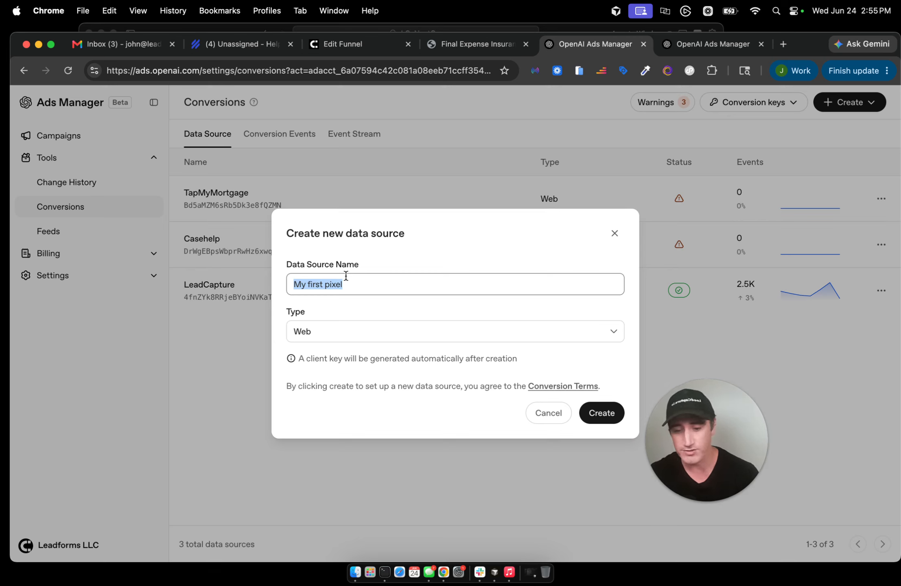
pyautogui.write('TapMy')
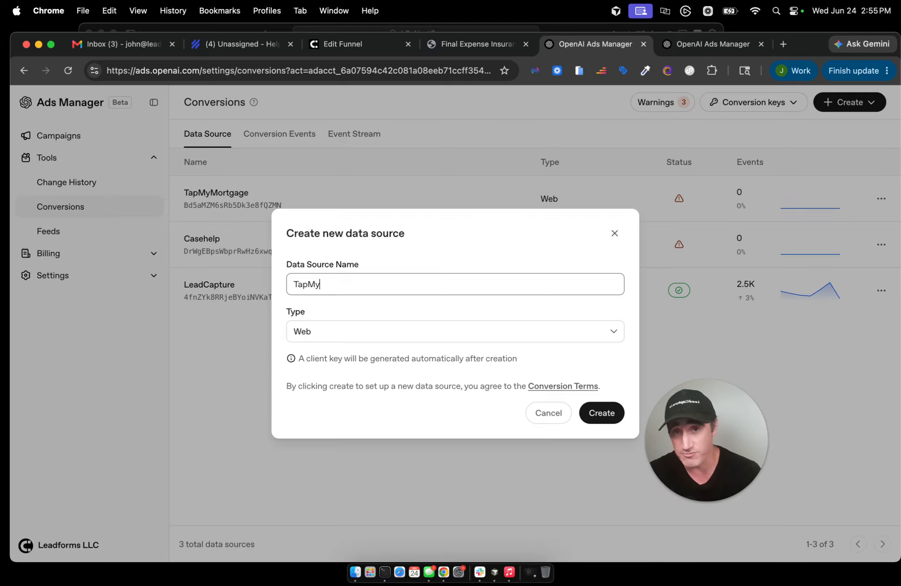
pyautogui.write('Mort')
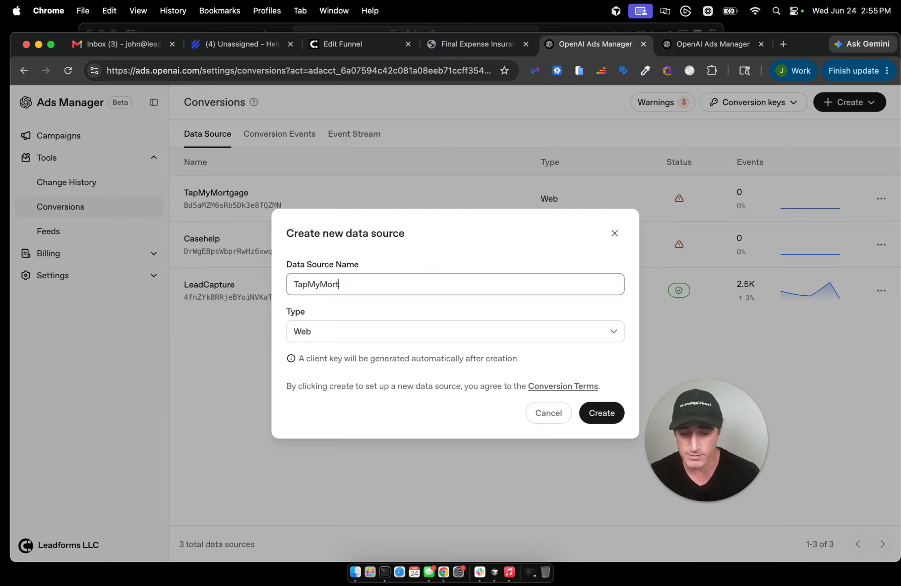
pyautogui.write('gage_')
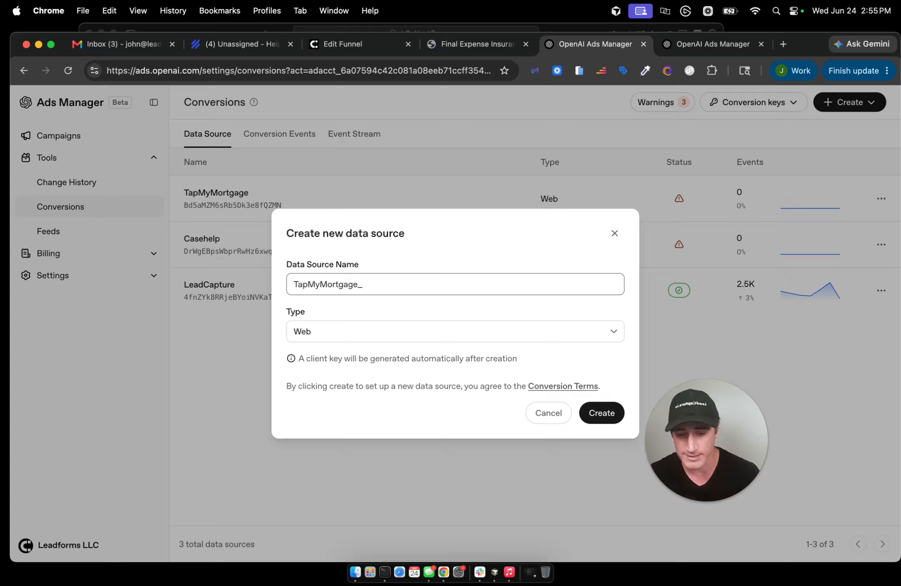
pyautogui.write('Refi')
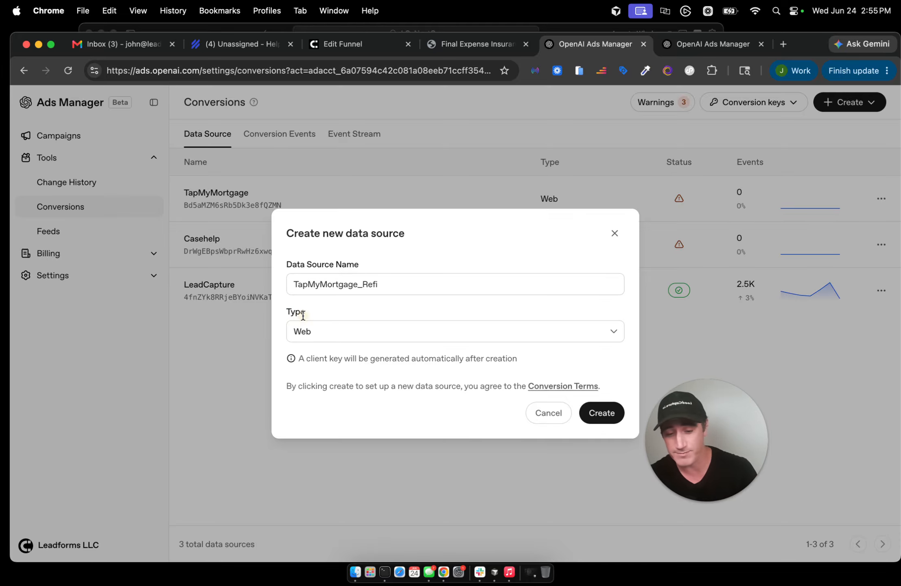
pyautogui.click(304, 332)
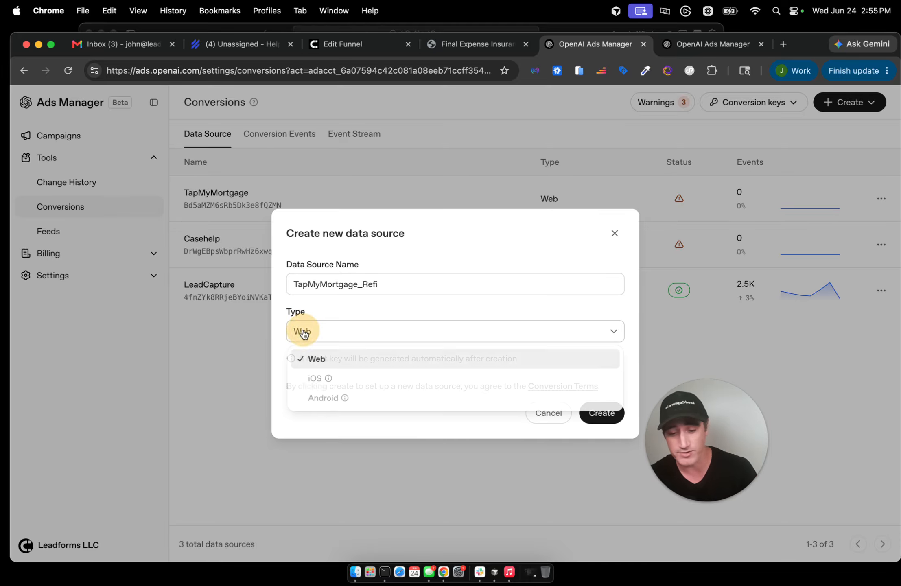
pyautogui.click(314, 361)
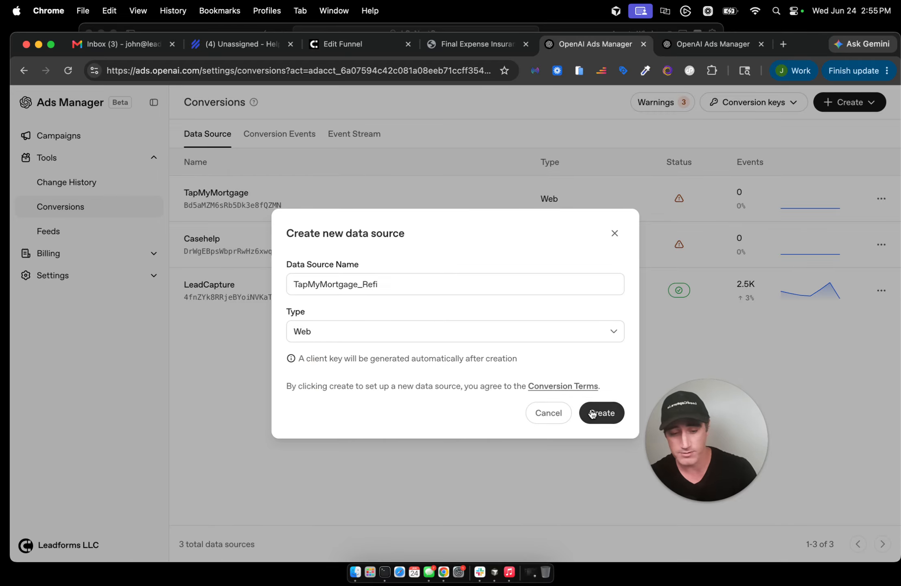
pyautogui.click(610, 414)
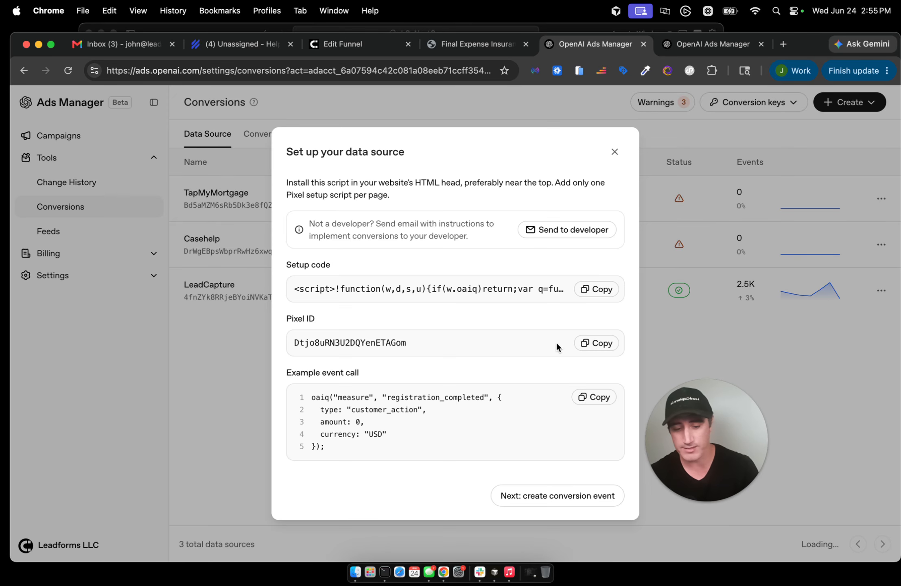
pyautogui.hotkey('ctrl', 'shift', 'd')
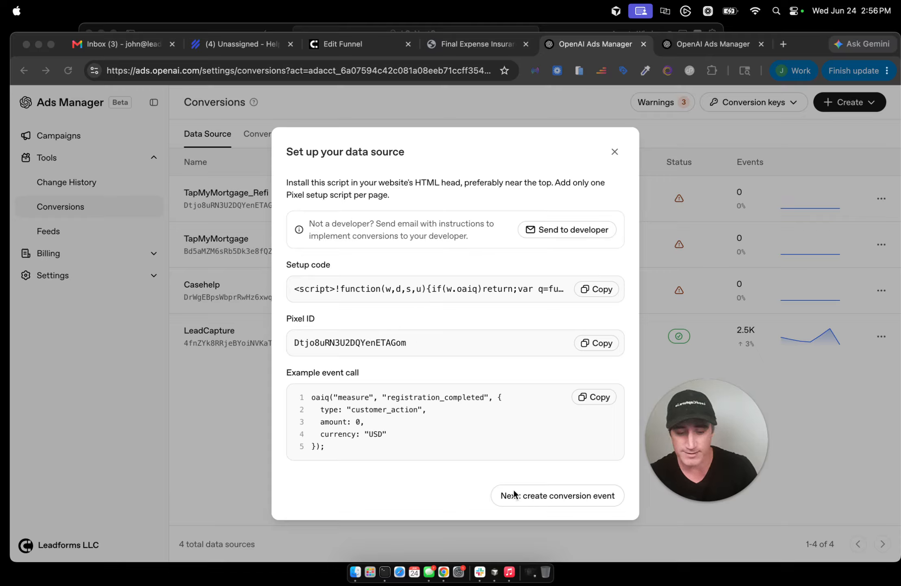
pyautogui.click(395, 475)
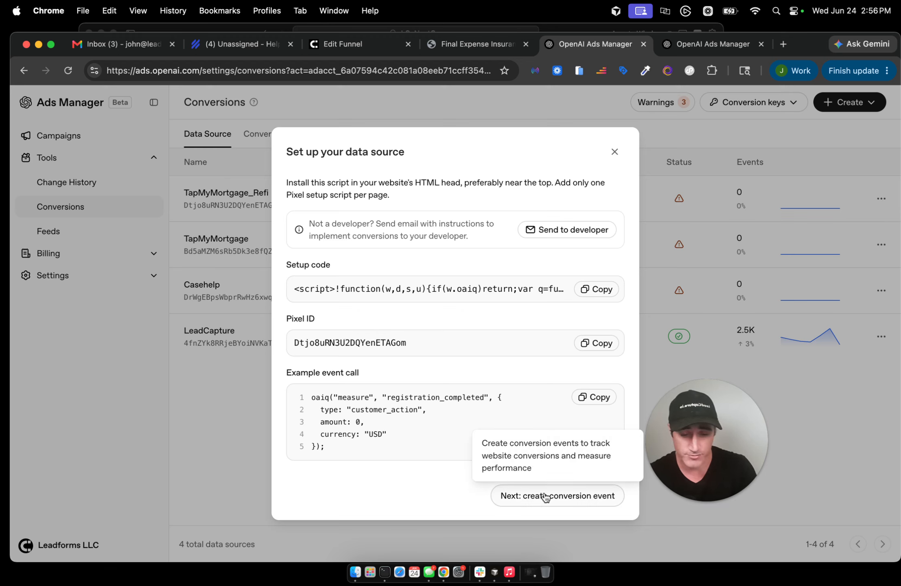
# In the other Ads Manager tab, start a new conversion event with Lead created as its base event
pyautogui.click(708, 48)
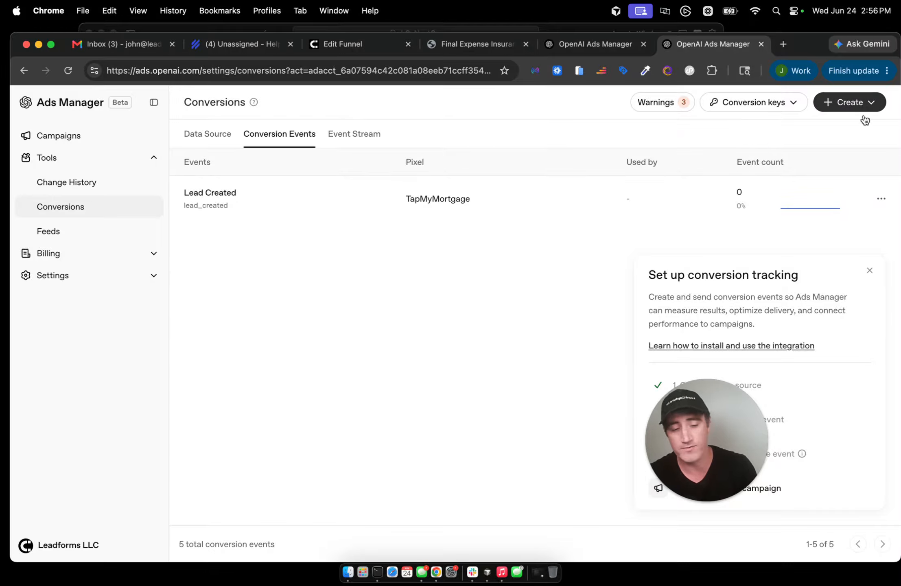
pyautogui.click(869, 270)
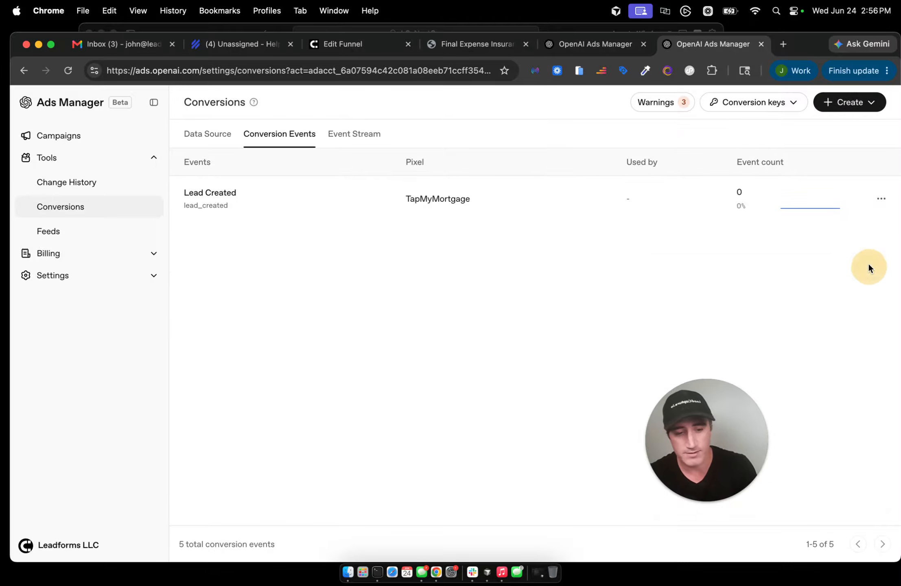
pyautogui.click(870, 102)
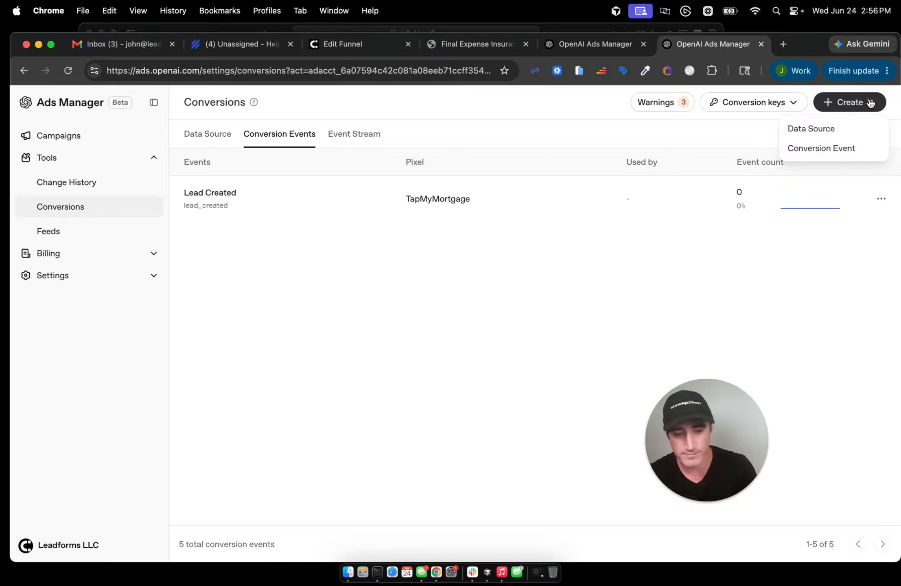
pyautogui.click(804, 156)
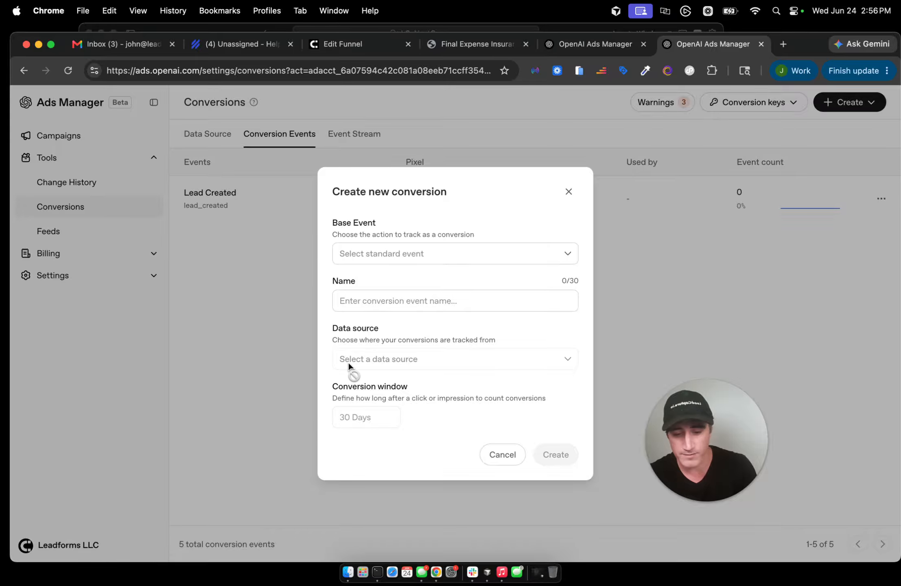
pyautogui.click(365, 251)
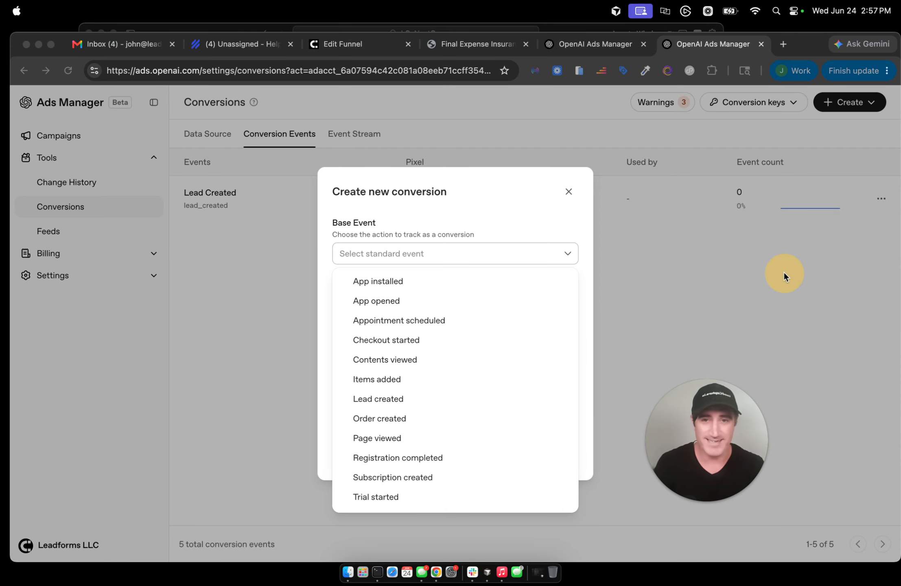
pyautogui.scroll(-1, 431, 387)
pyautogui.scroll(1, 431, 388)
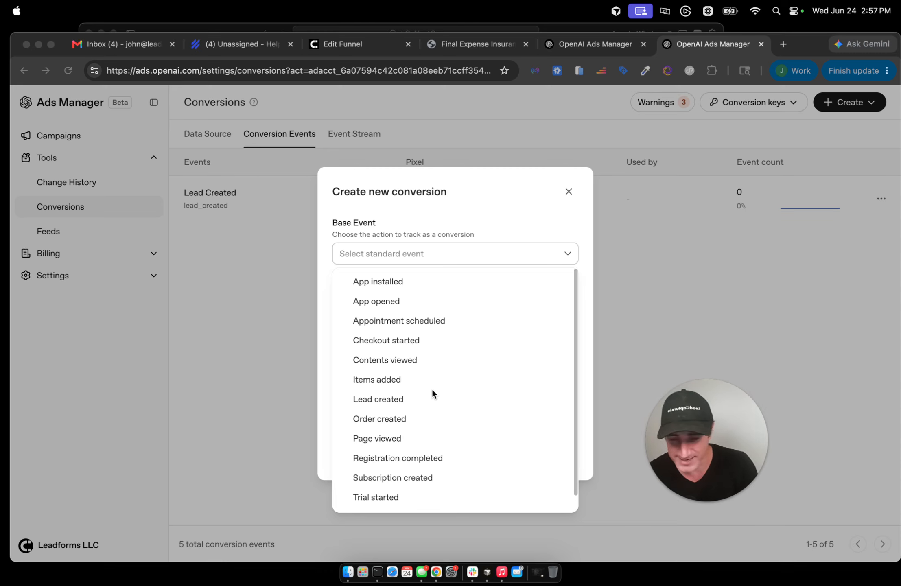
pyautogui.scroll(-1, 432, 388)
pyautogui.scroll(1, 431, 387)
pyautogui.scroll(-1, 431, 388)
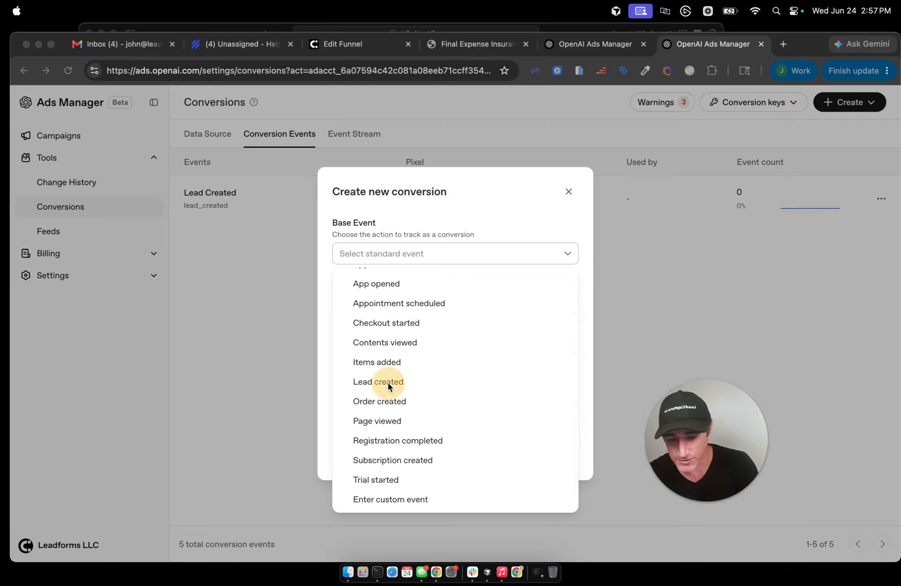
pyautogui.click(371, 382)
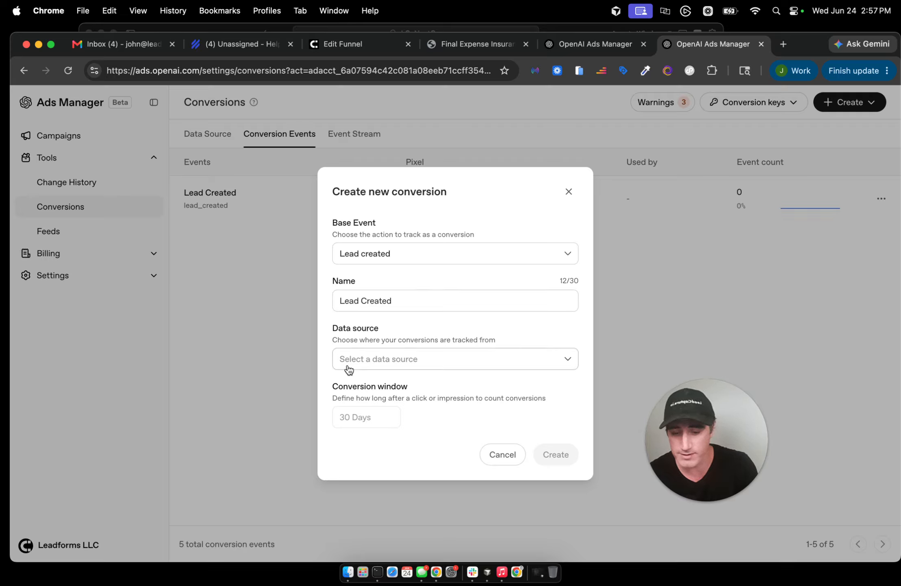
# Choose TapMyMortgage_Refi as the conversion's data source and close the form without creating the event
pyautogui.click(361, 362)
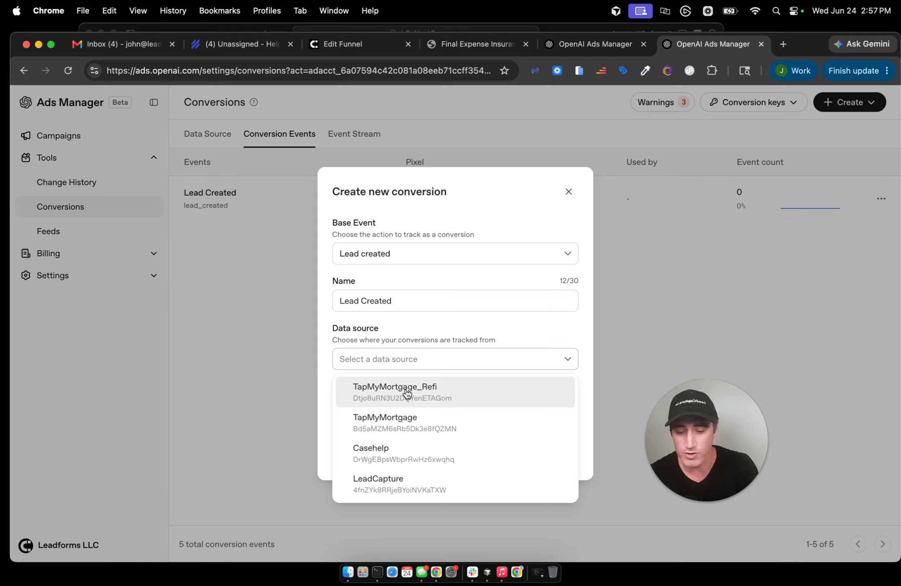
pyautogui.click(406, 392)
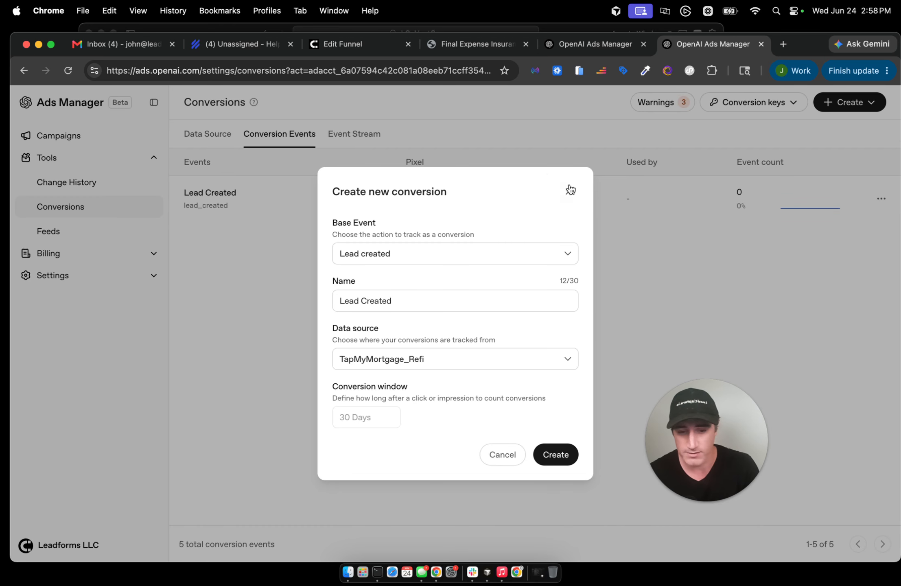
pyautogui.click(781, 305)
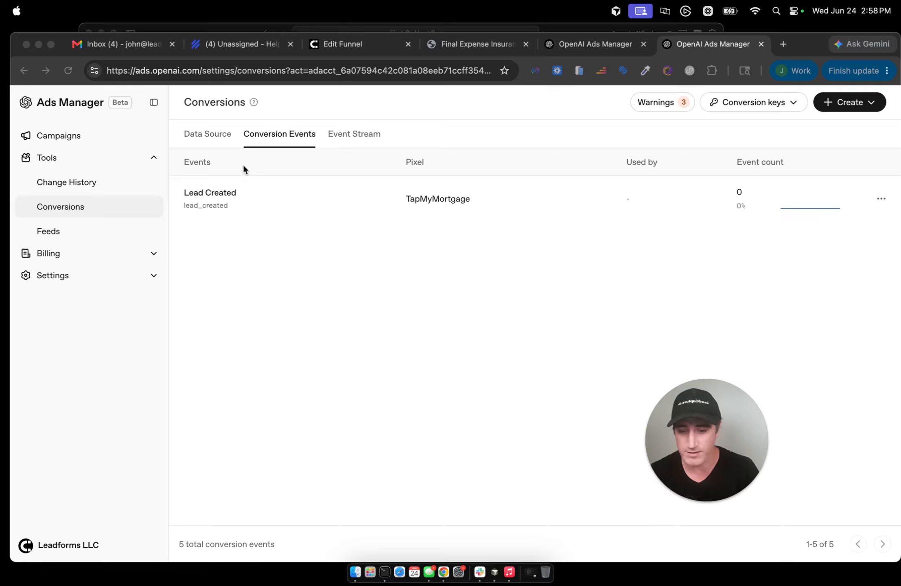
# Return to the data source list, dismissing the setup instructions, and copy the Pixel ID of TapMyMortgage_Refi
pyautogui.click(560, 45)
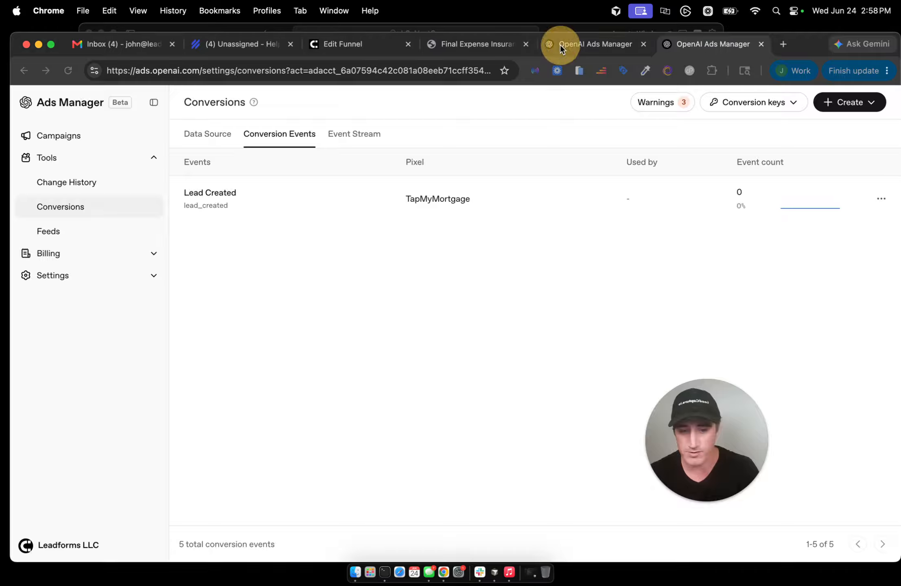
pyautogui.click(614, 150)
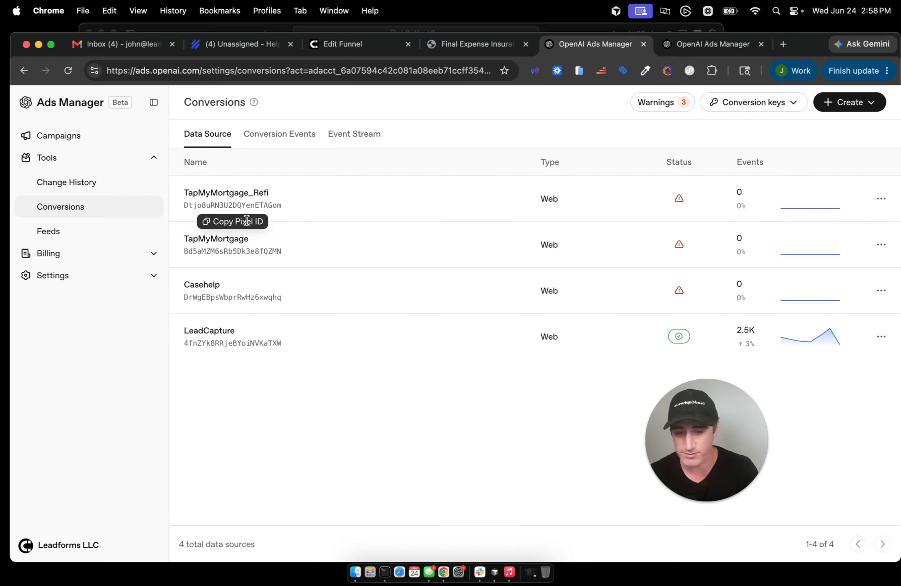
pyautogui.click(204, 222)
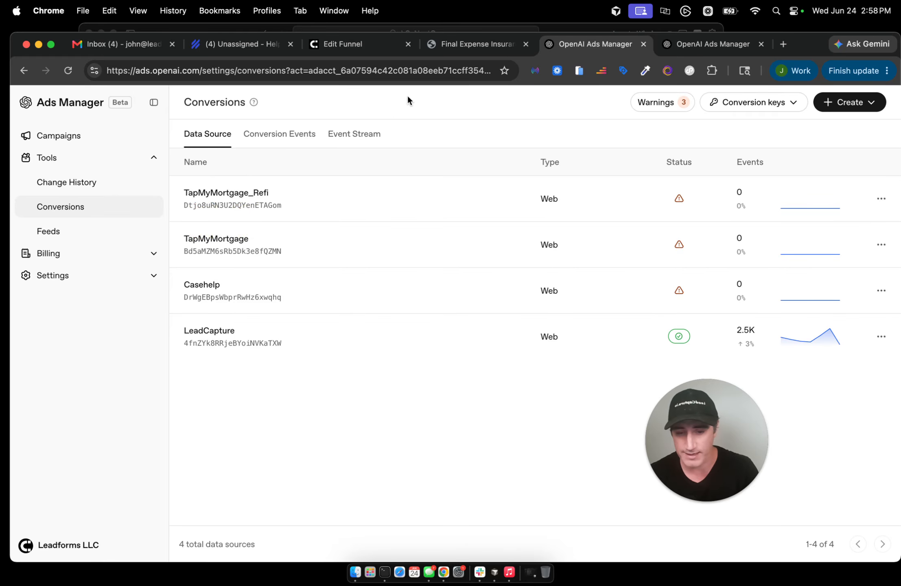
# Switch to the LeadCapture funnel editor, open the Final Expense page and try its first questions, answering 55-64 and $10,000 - $15,000
pyautogui.click(354, 48)
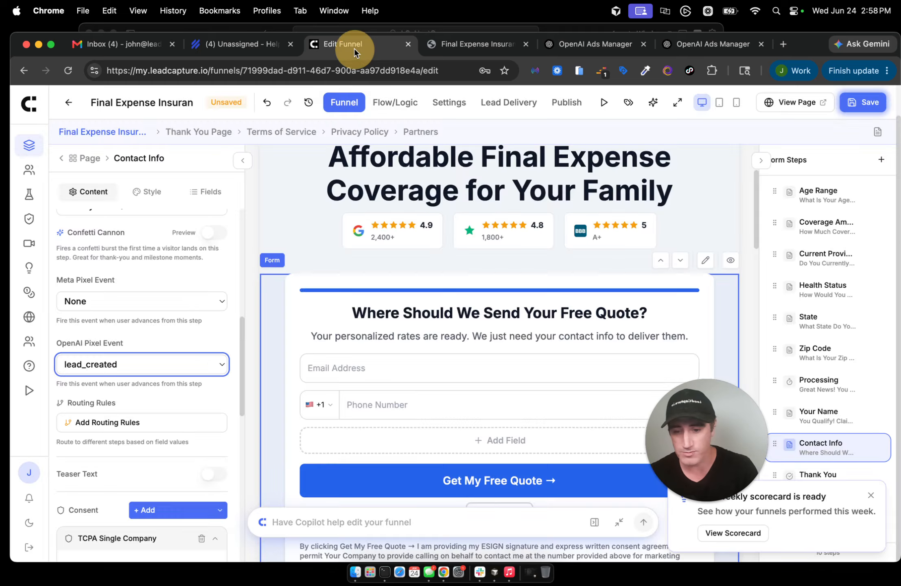
pyautogui.scroll(4, 490, 251)
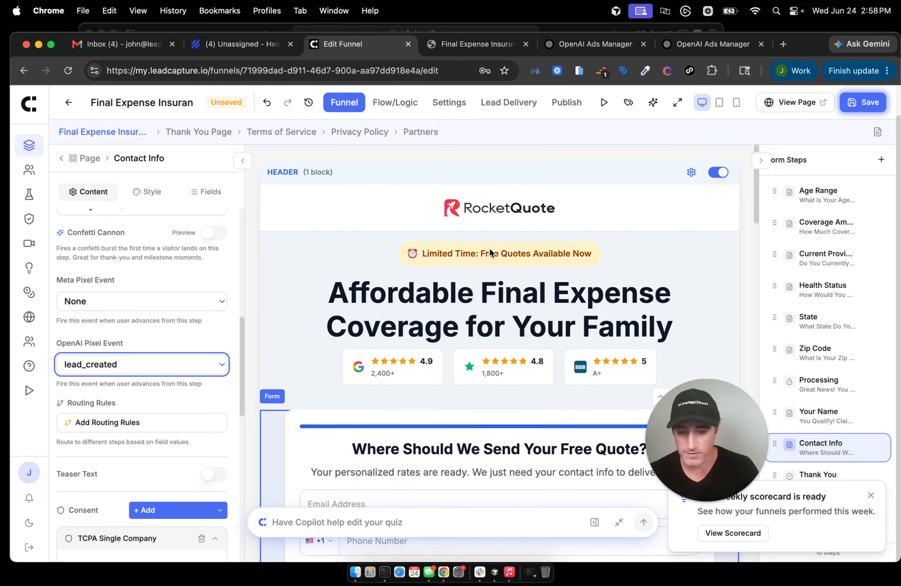
pyautogui.scroll(-12, 490, 250)
pyautogui.scroll(13, 490, 251)
pyautogui.click(787, 103)
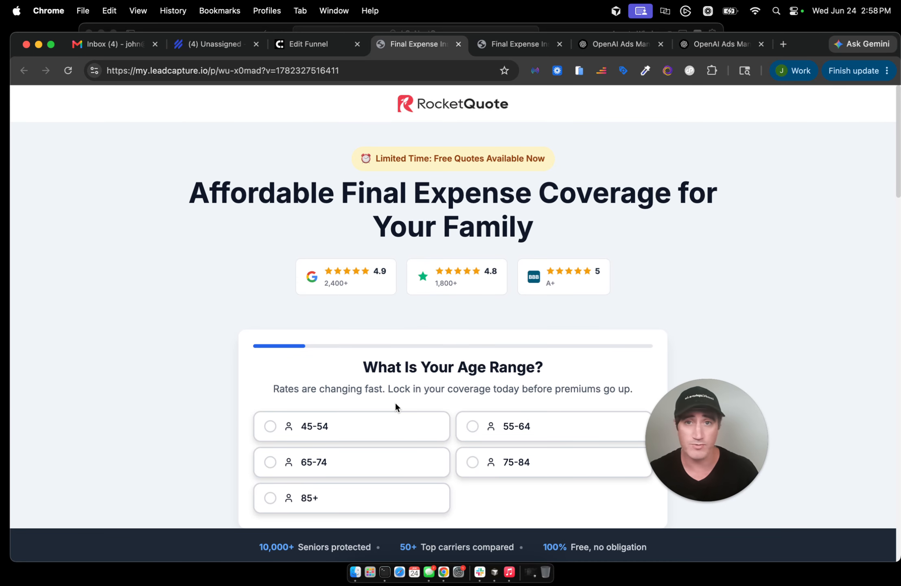
pyautogui.click(504, 430)
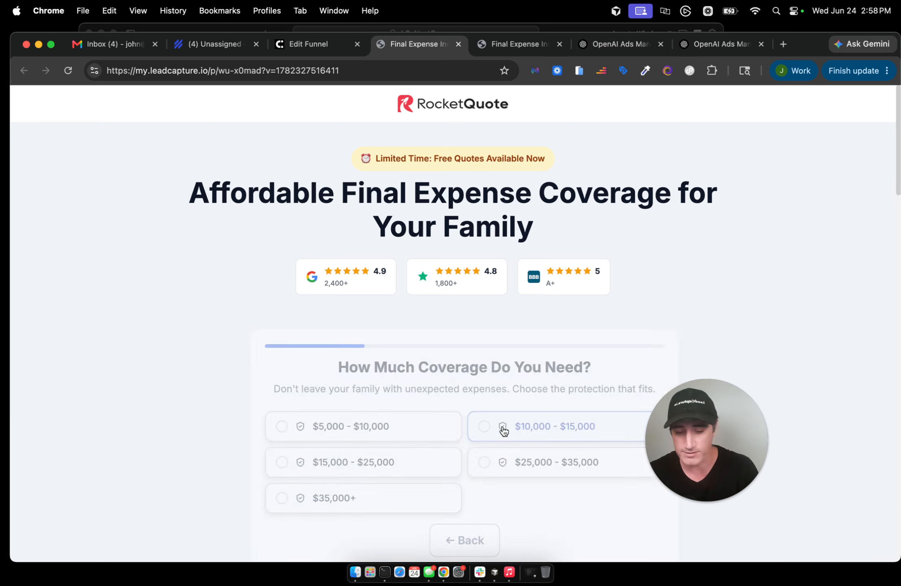
pyautogui.click(503, 428)
pyautogui.click(343, 435)
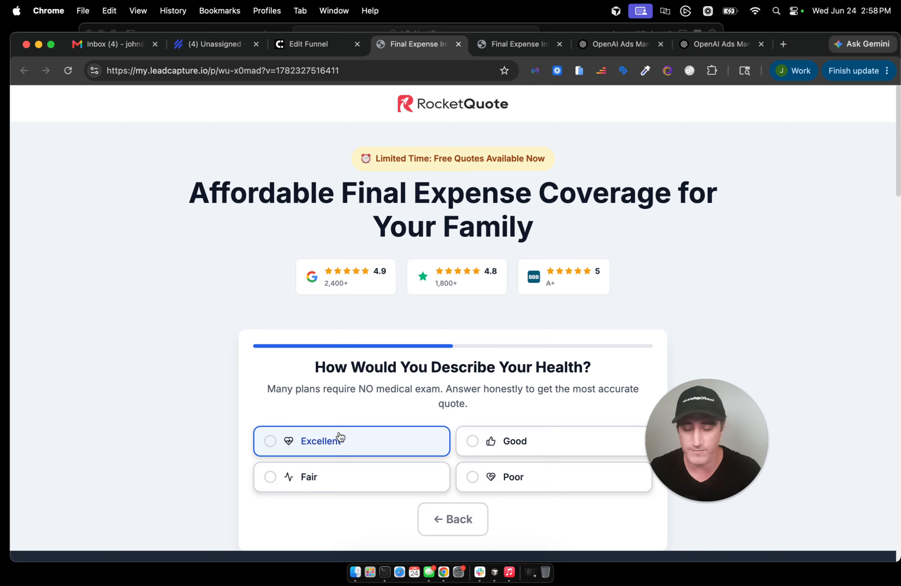
# Return to the funnel editor, review the Contact Info step and go back to the page-level blocks
pyautogui.click(312, 46)
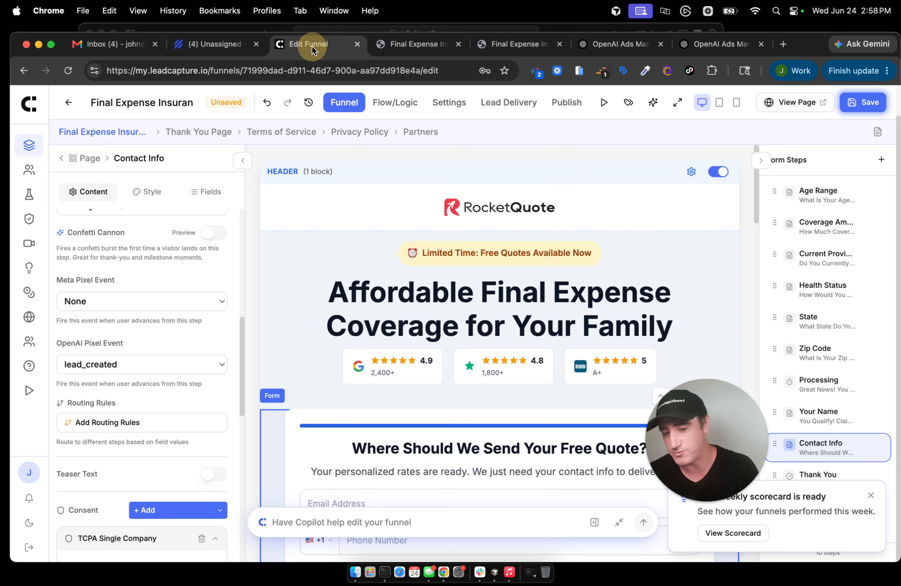
pyautogui.scroll(-5, 379, 232)
pyautogui.scroll(4, 380, 236)
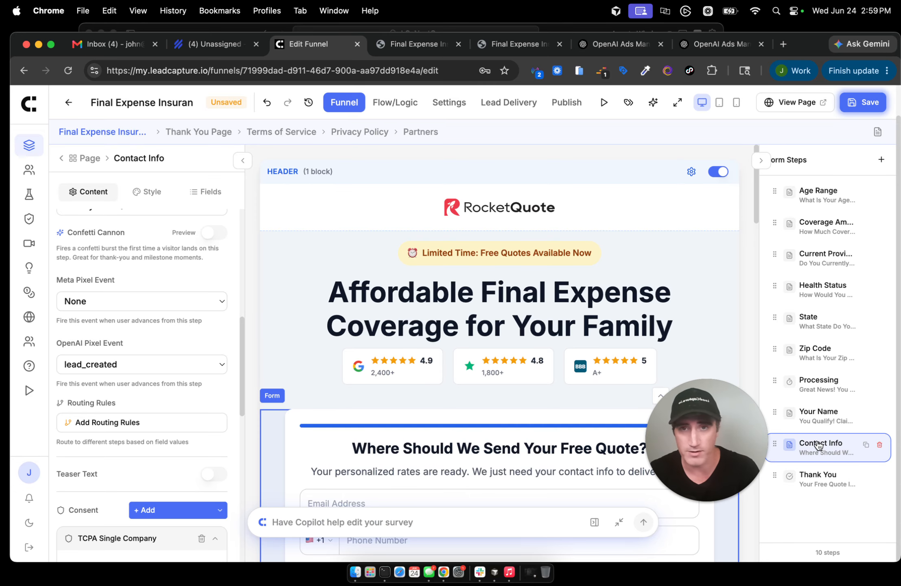
pyautogui.scroll(-3, 575, 280)
pyautogui.scroll(-3, 575, 280)
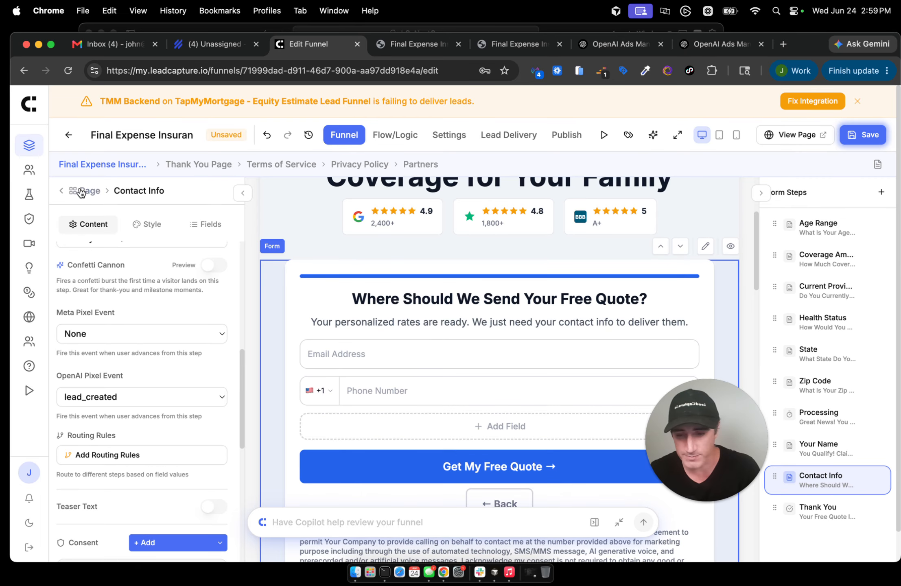
pyautogui.click(75, 194)
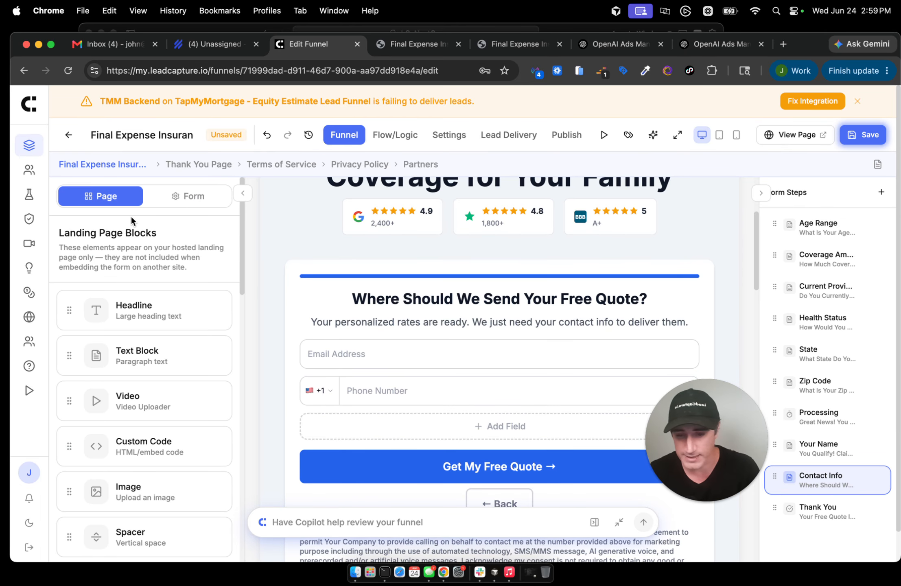
# Open the form settings of the Contact Info step and choose lead_created as its OpenAI Pixel Event
pyautogui.click(819, 287)
pyautogui.click(811, 491)
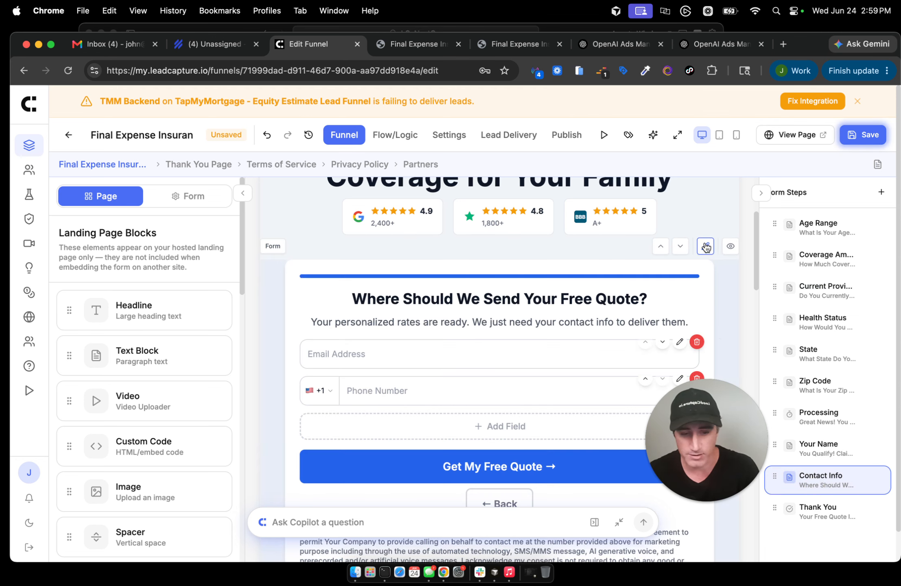
pyautogui.click(706, 247)
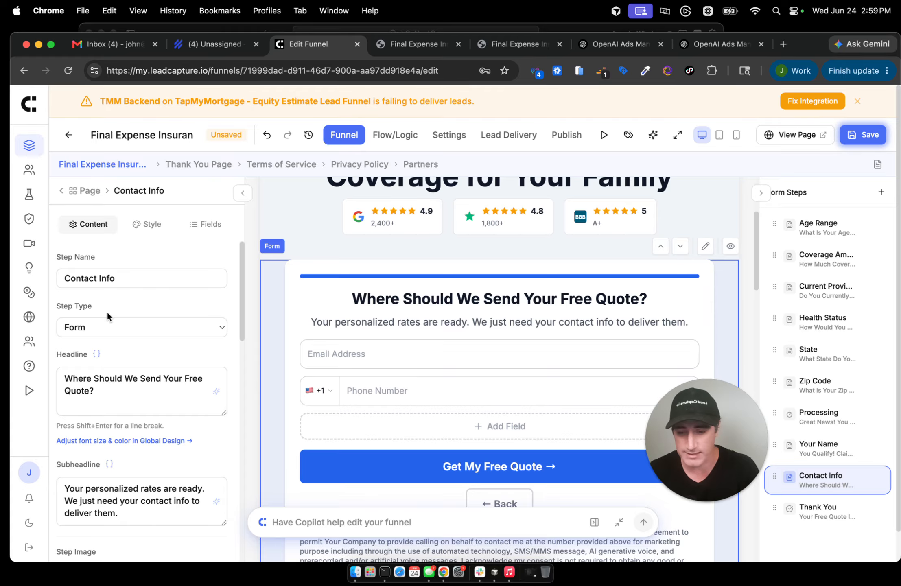
pyautogui.scroll(-5, 107, 317)
pyautogui.scroll(-5, 107, 312)
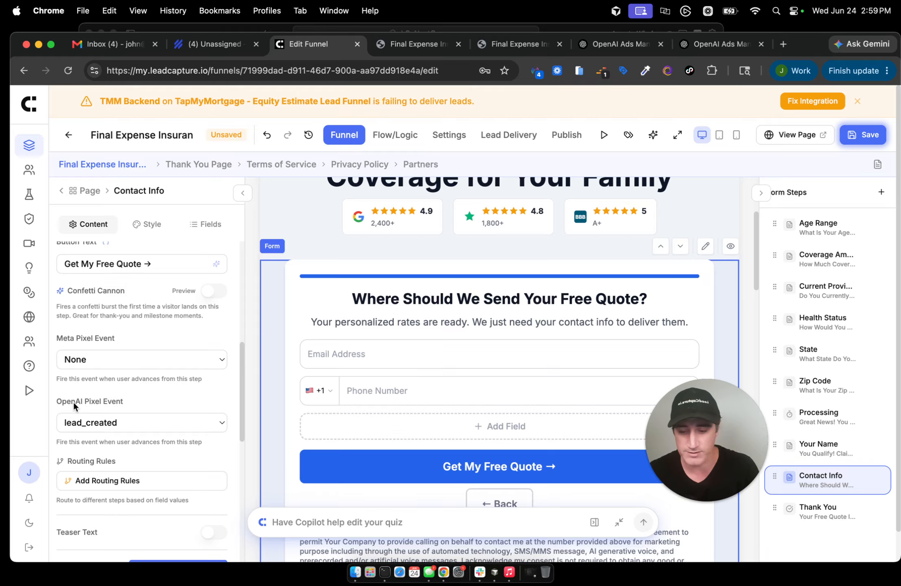
pyautogui.click(72, 422)
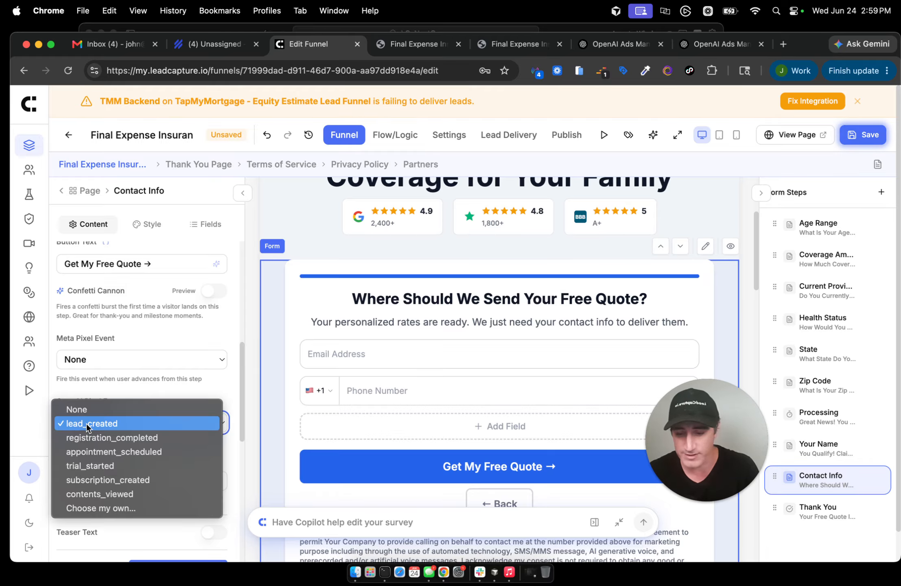
pyautogui.click(87, 423)
pyautogui.click(85, 422)
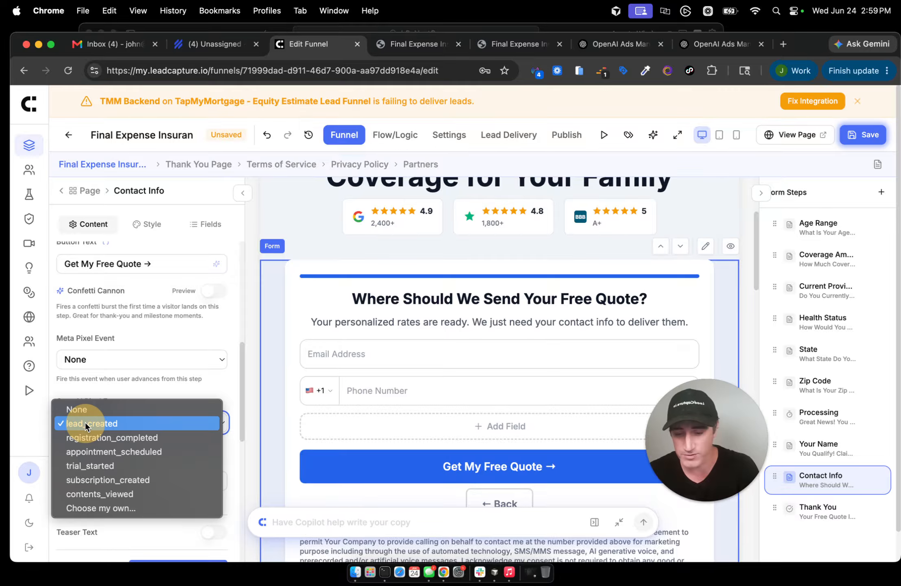
pyautogui.click(85, 422)
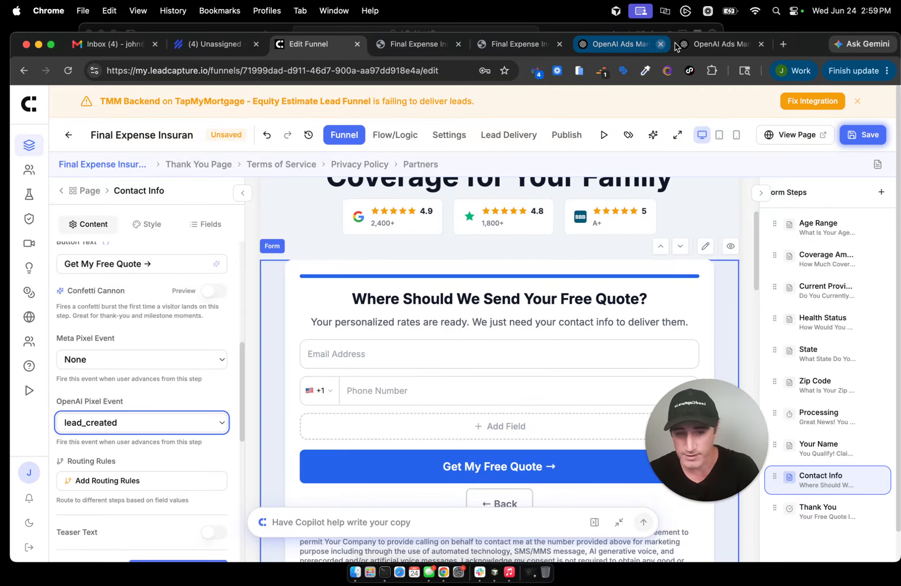
# Check the lead_created event name and the data sources in OpenAI Ads Manager, and return to the LeadCapture funnel editor
pyautogui.click(700, 43)
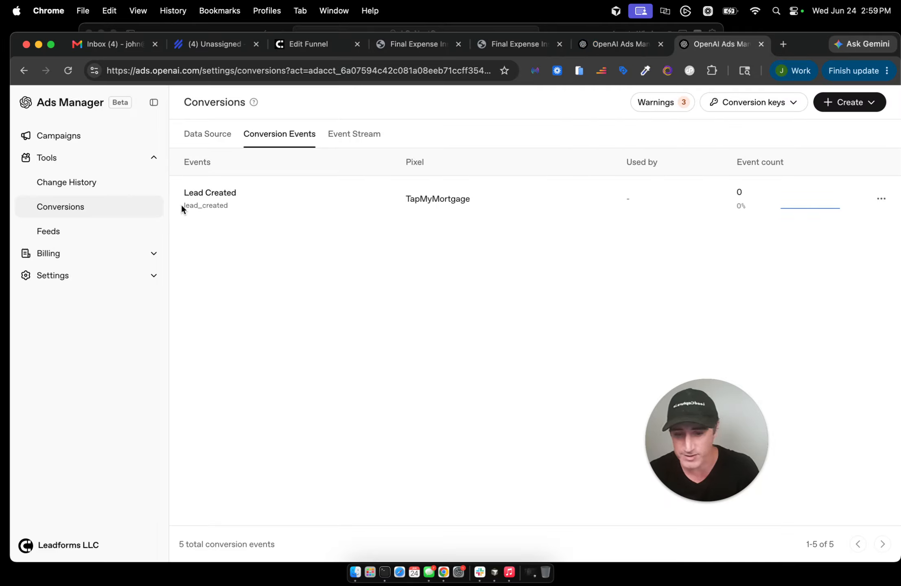
pyautogui.moveTo(181, 206); pyautogui.dragTo(241, 208)
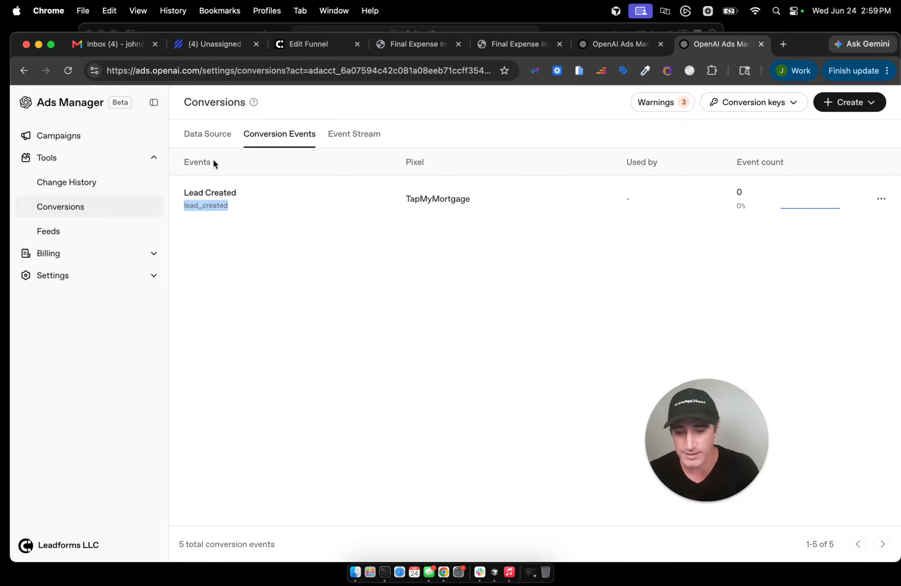
pyautogui.click(595, 45)
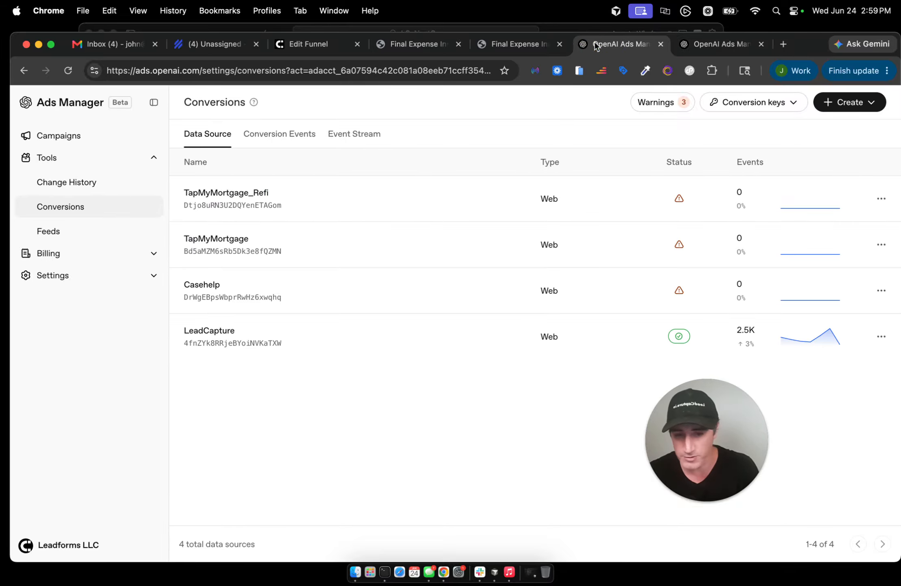
pyautogui.click(322, 47)
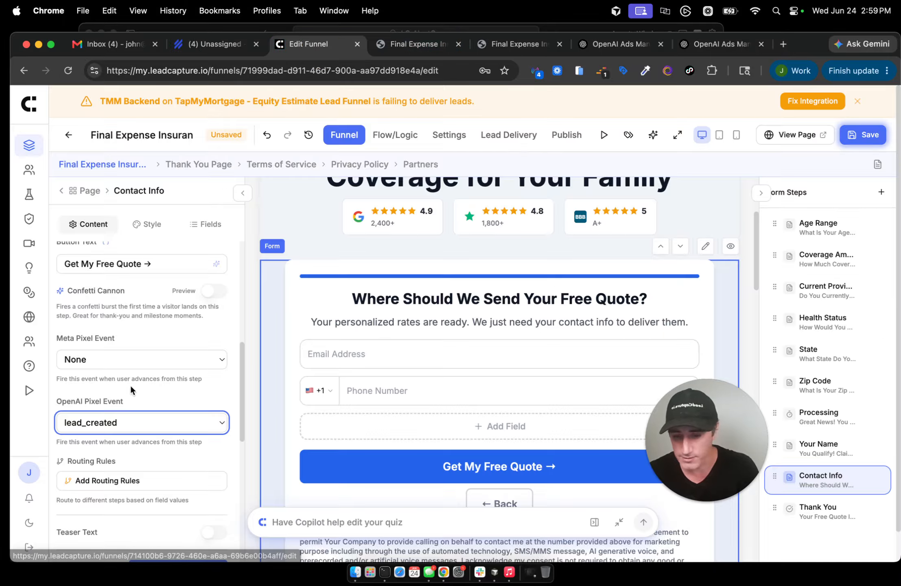
# Save the funnel and open the OpenAI Pixel section of its Tracking & Attribution settings
pyautogui.scroll(-1, 125, 403)
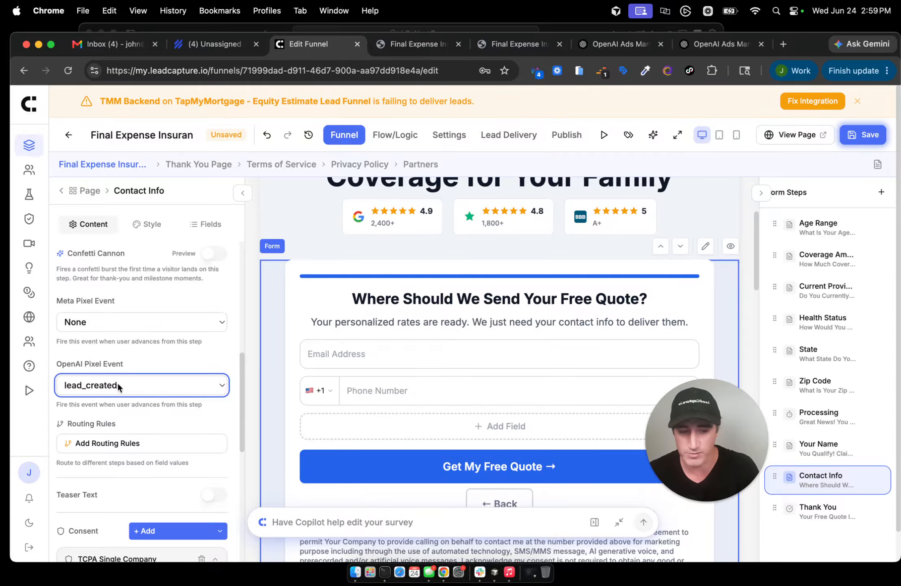
pyautogui.click(860, 135)
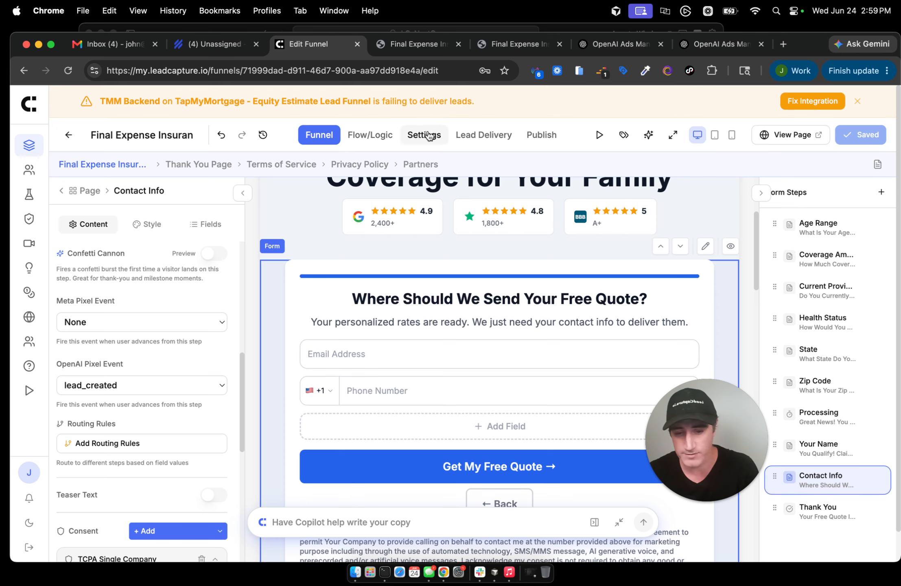
pyautogui.click(416, 140)
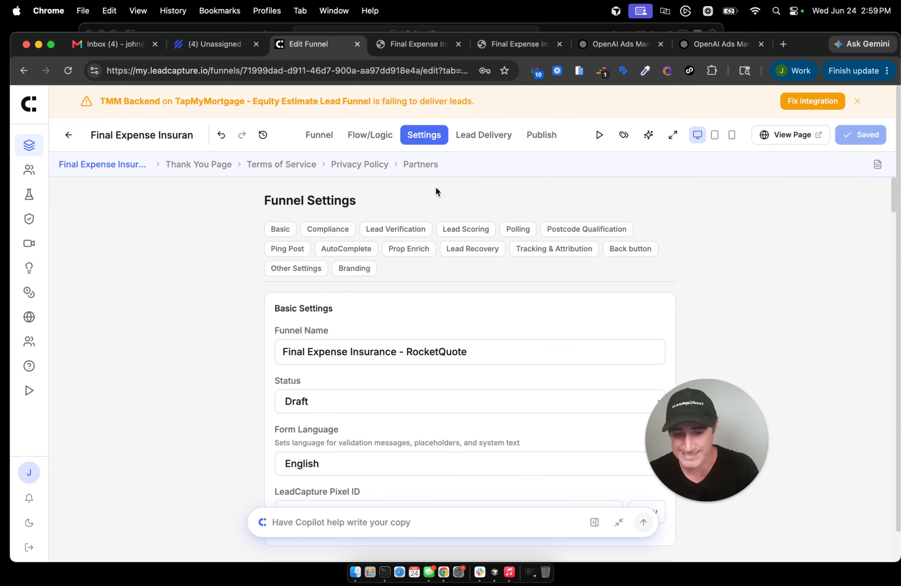
pyautogui.click(549, 250)
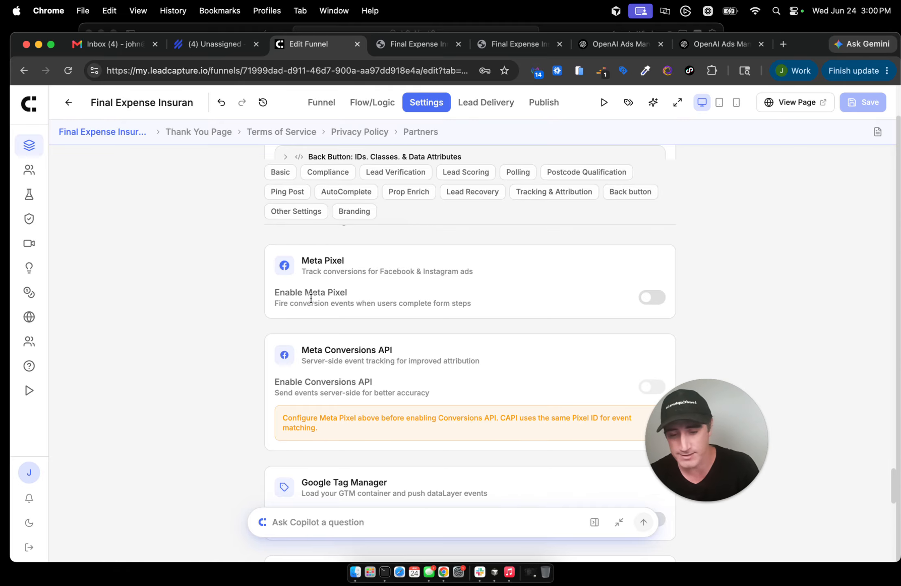
pyautogui.scroll(-1, 310, 297)
pyautogui.scroll(-5, 311, 298)
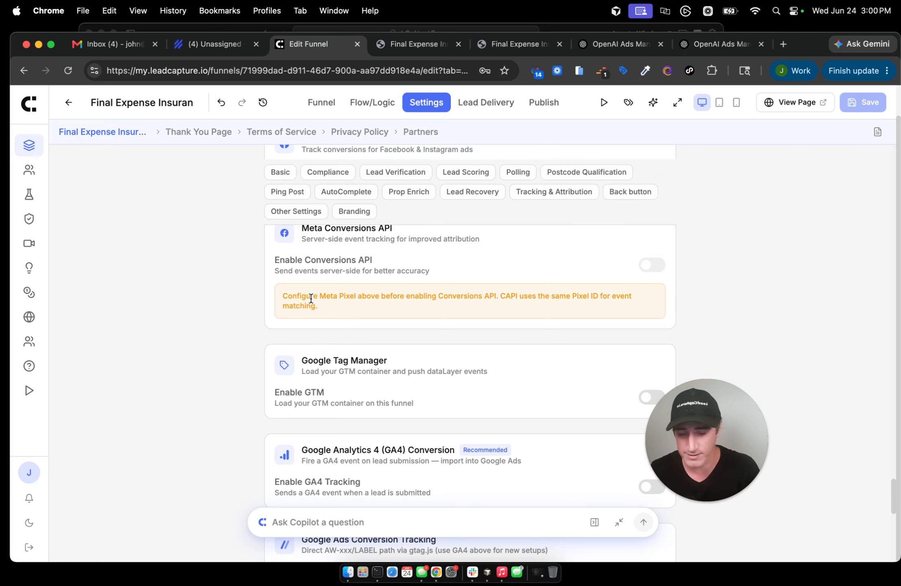
pyautogui.scroll(-8, 311, 299)
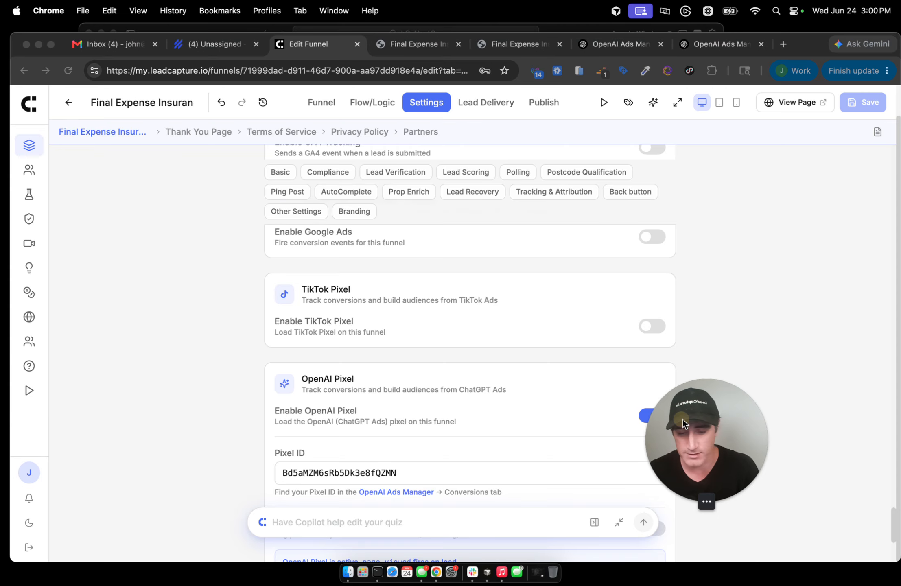
# Turn the OpenAI Pixel off and back on with the TapMyMortgage Pixel ID, and save the funnel settings
pyautogui.moveTo(686, 421); pyautogui.dragTo(769, 440)
pyautogui.rightClick(653, 415)
pyautogui.click(645, 416)
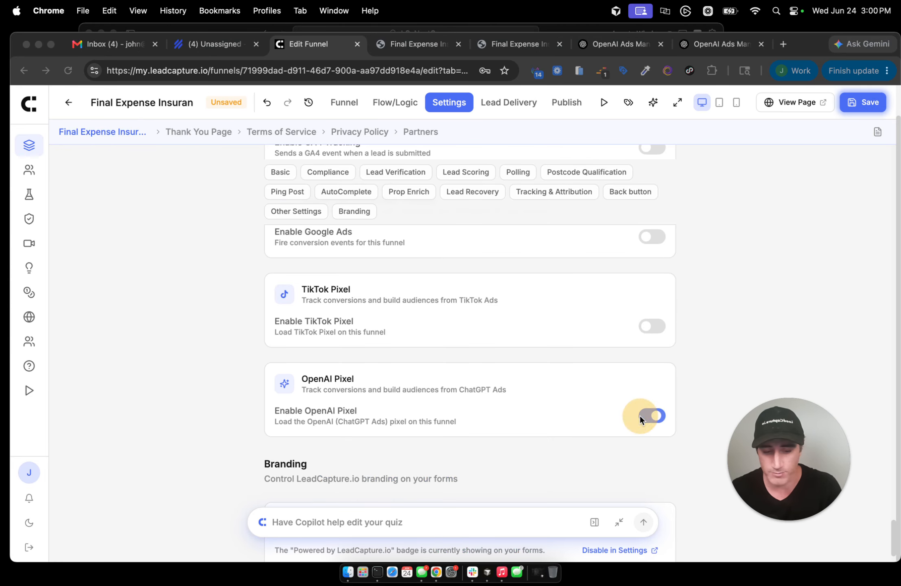
pyautogui.scroll(-2, 572, 410)
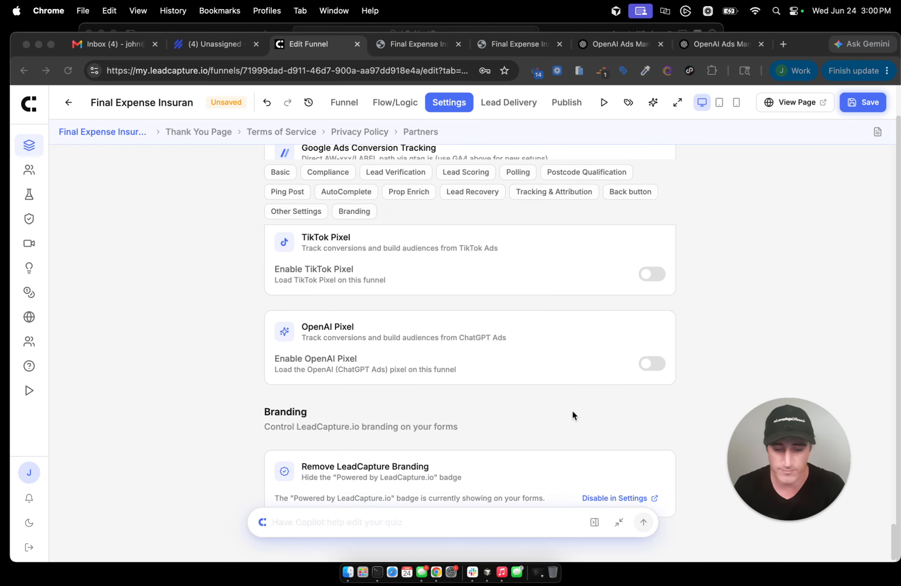
pyautogui.click(647, 359)
pyautogui.click(652, 357)
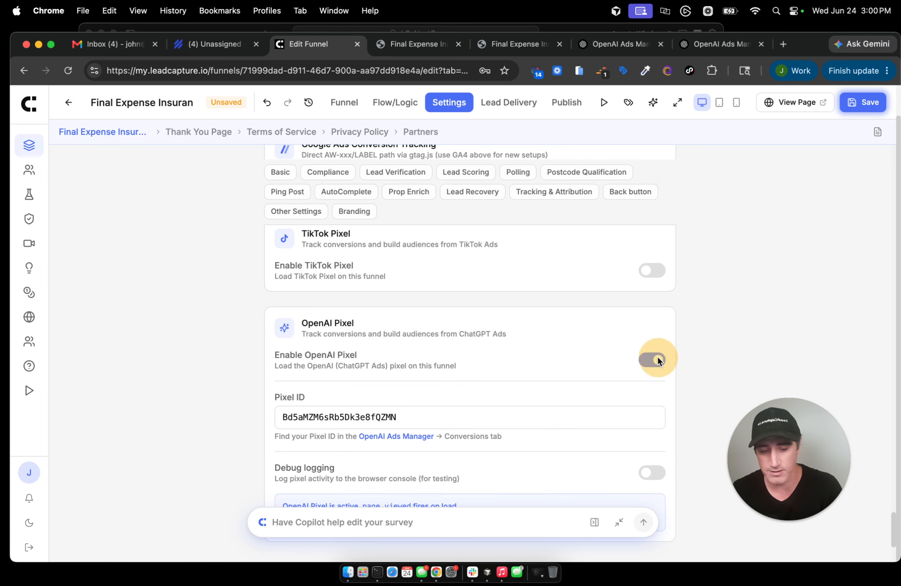
pyautogui.doubleClick(319, 415)
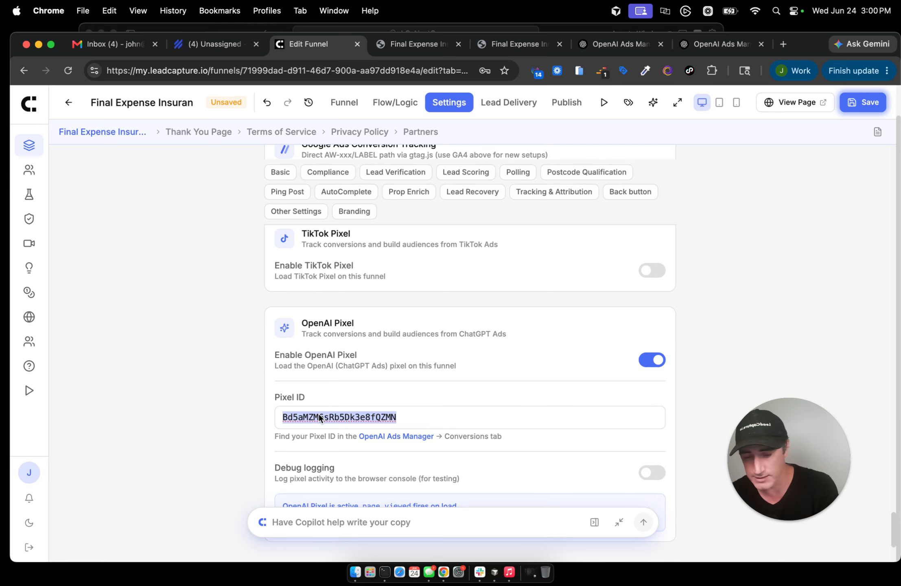
pyautogui.scroll(-2, 297, 415)
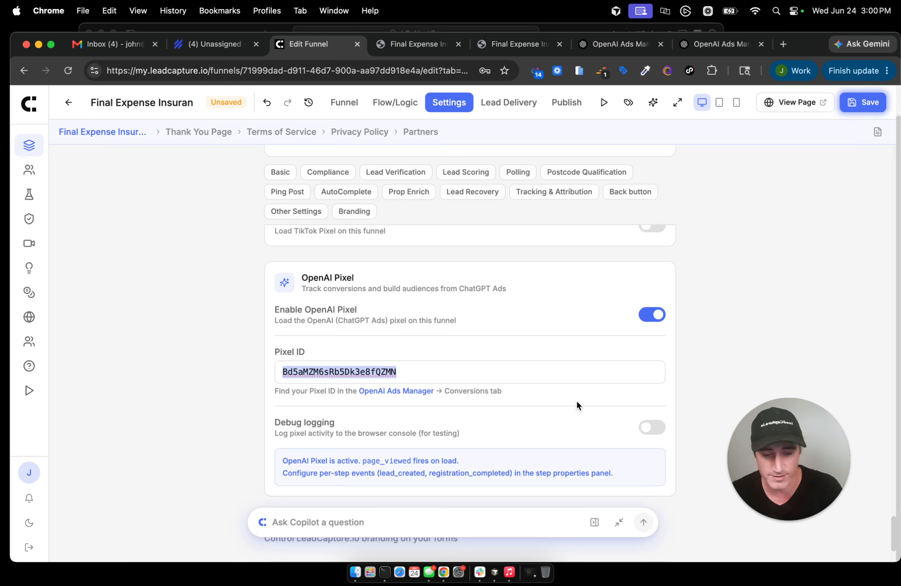
pyautogui.click(867, 102)
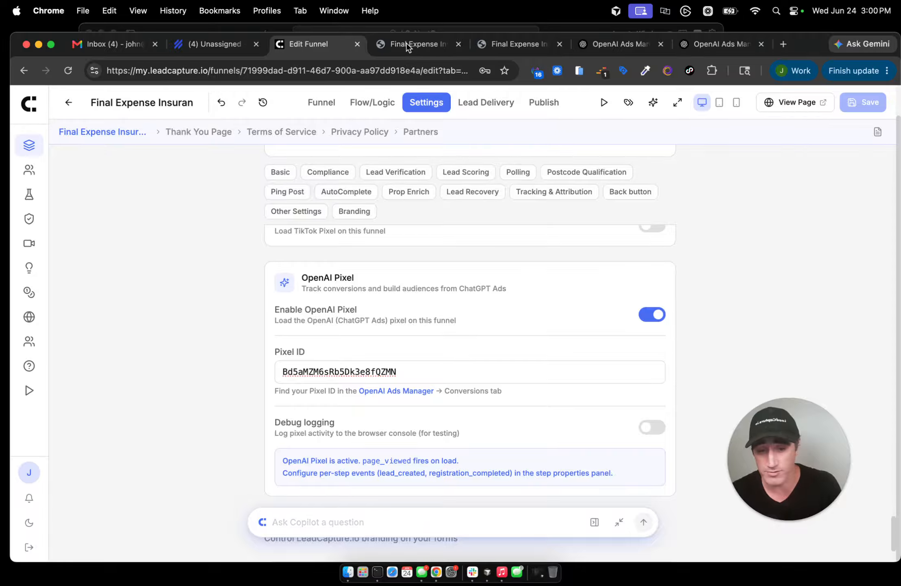
# Look at the live Final Expense page and switch to the conversion data sources in OpenAI Ads Manager
pyautogui.scroll(5, 475, 324)
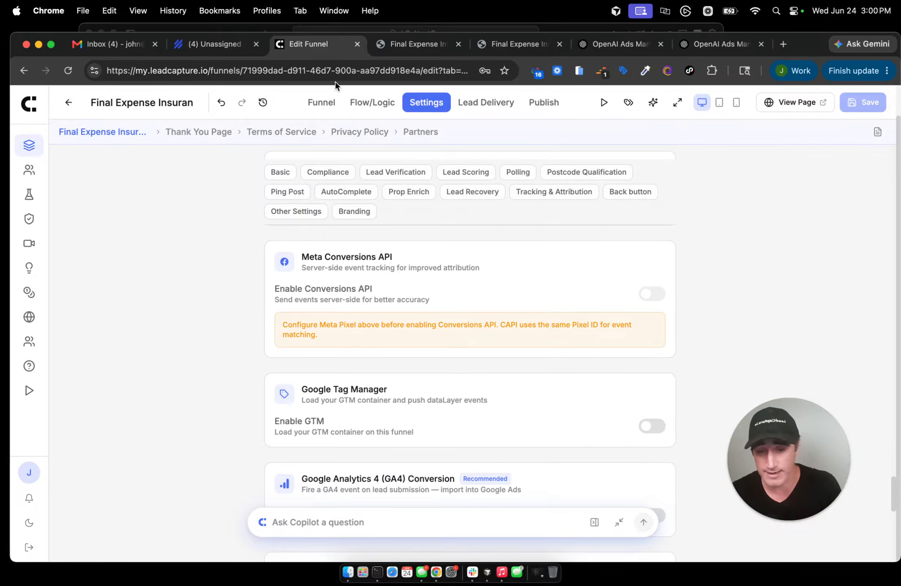
pyautogui.click(395, 43)
pyautogui.click(499, 43)
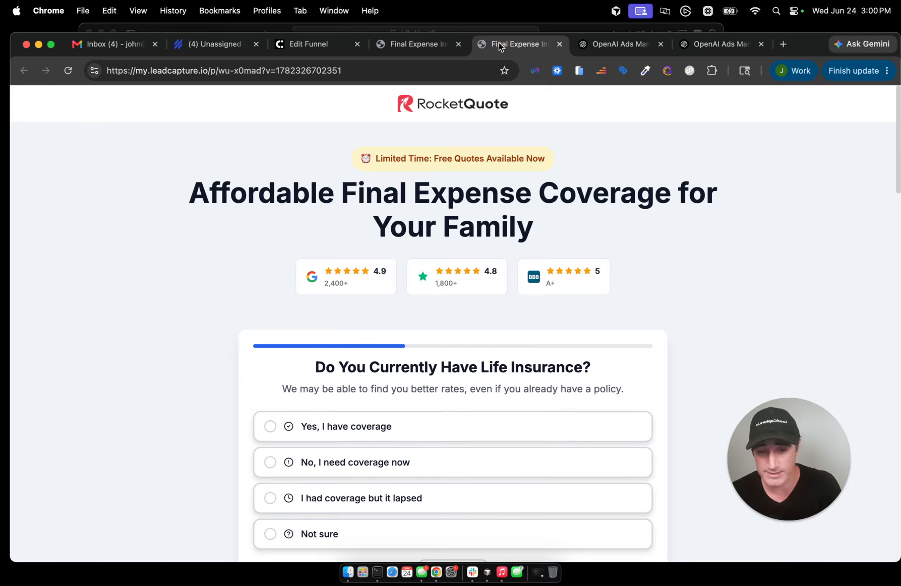
pyautogui.click(594, 43)
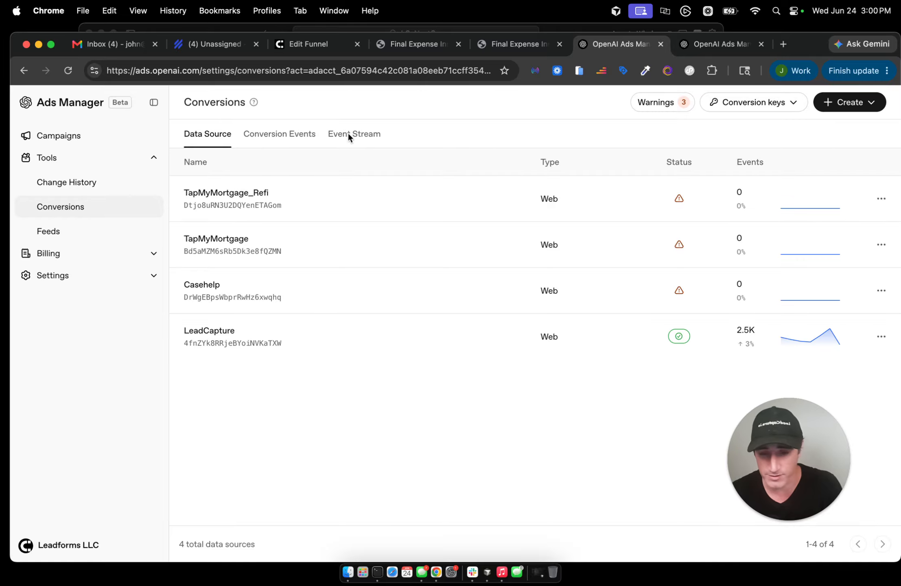